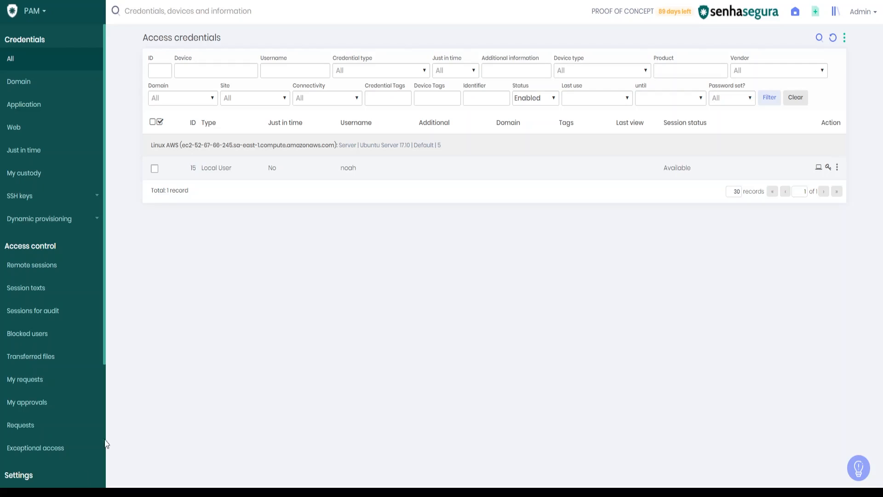
# Step: Start registering a new access credential and enter JIT-LINUX as its username
pyautogui.click(844, 38)
pyautogui.click(833, 66)
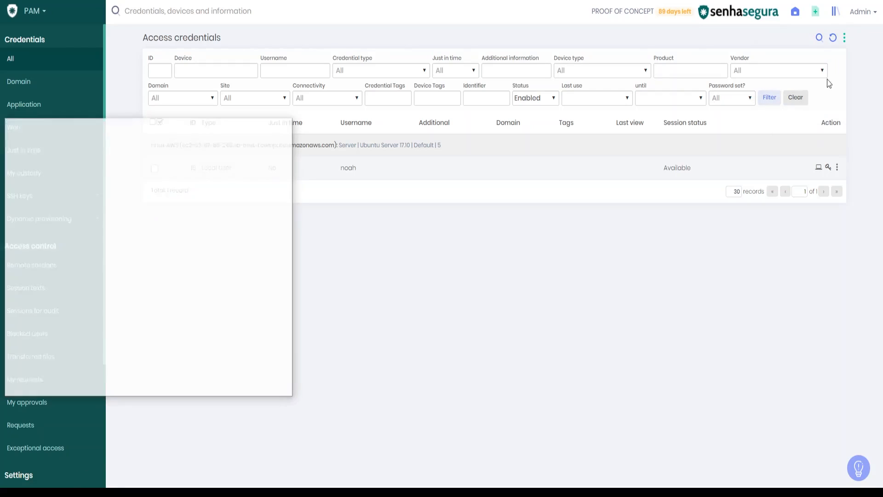
pyautogui.moveTo(108, 124); pyautogui.dragTo(426, 109)
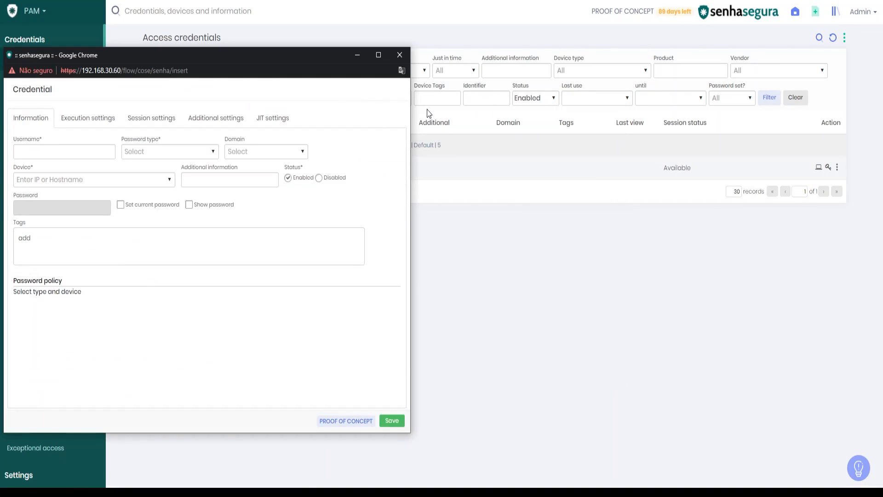
pyautogui.moveTo(319, 56); pyautogui.dragTo(460, 59)
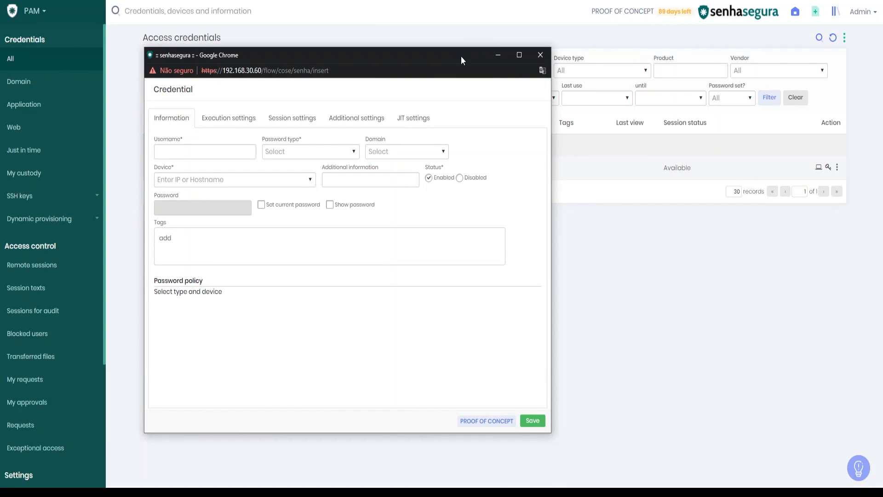
pyautogui.click(207, 153)
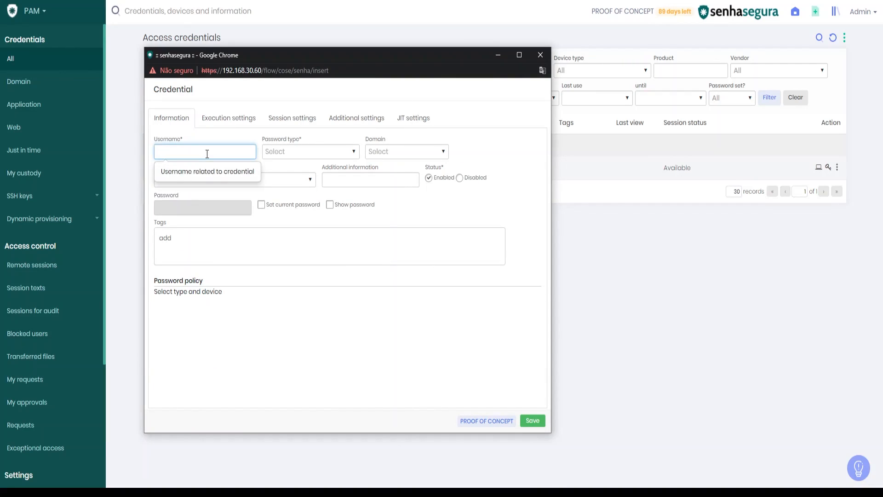
pyautogui.write('asda')
pyautogui.press('BackSpace')
pyautogui.press('BackSpace')
pyautogui.press('BackSpace')
pyautogui.press('BackSpace')
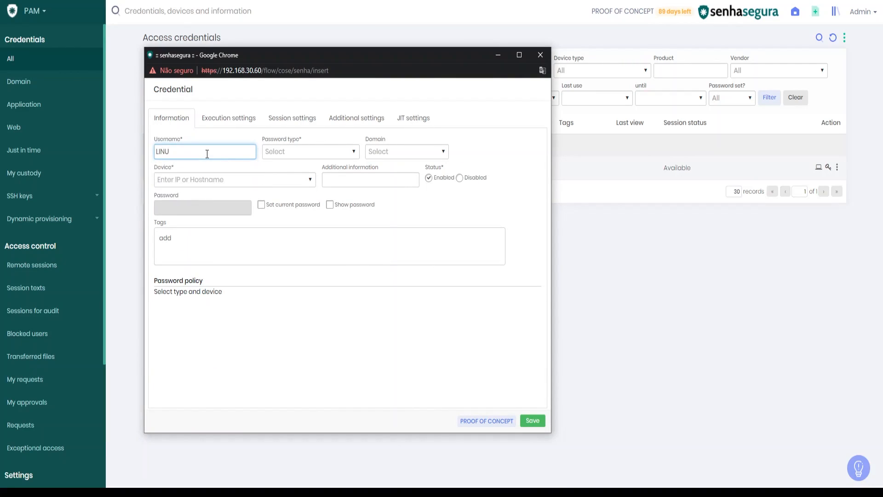
pyautogui.write('JIT-LINUX')
pyautogui.press('Tab')
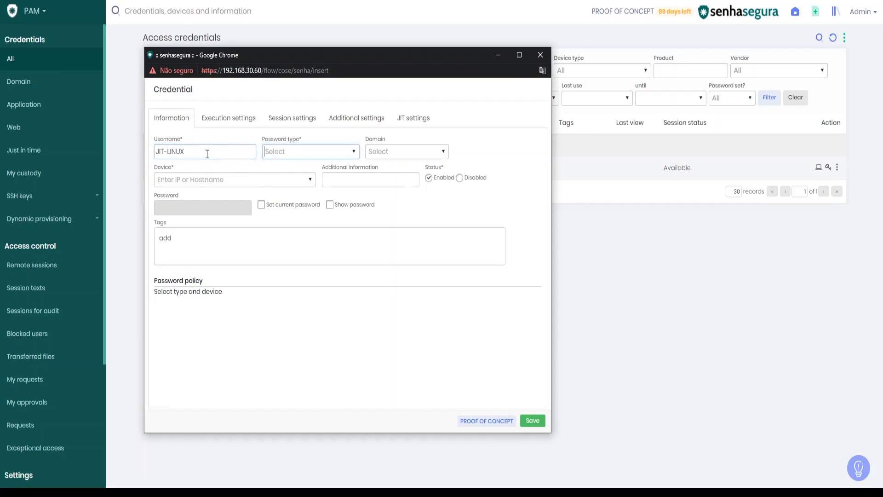
# Step: Set the credential's password type to Local User and assign it to the Linux AWS device
pyautogui.click(353, 152)
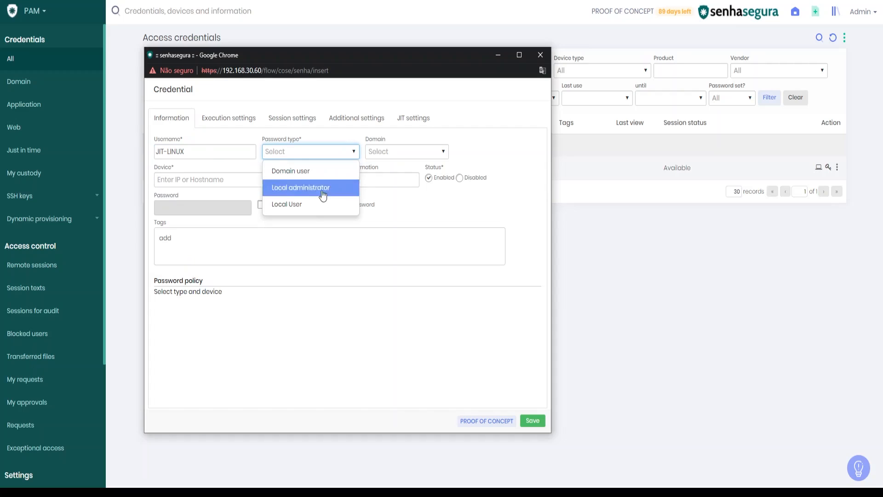
pyautogui.click(317, 204)
pyautogui.click(313, 181)
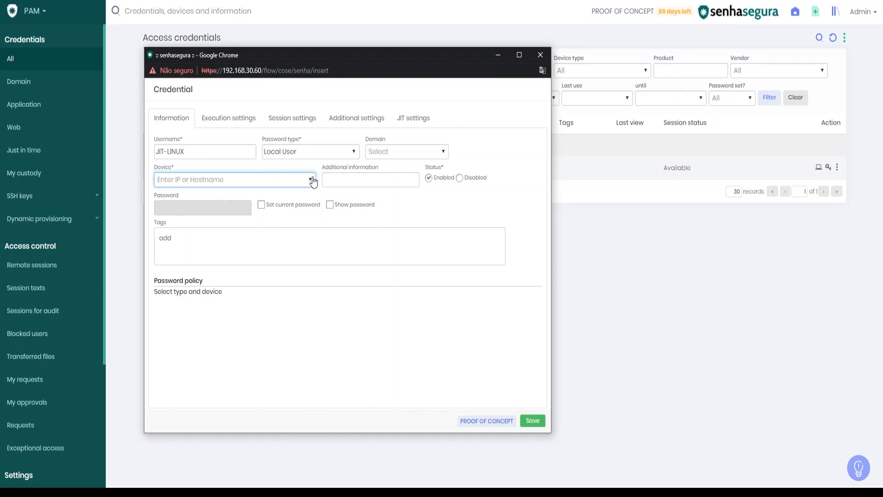
pyautogui.click(177, 205)
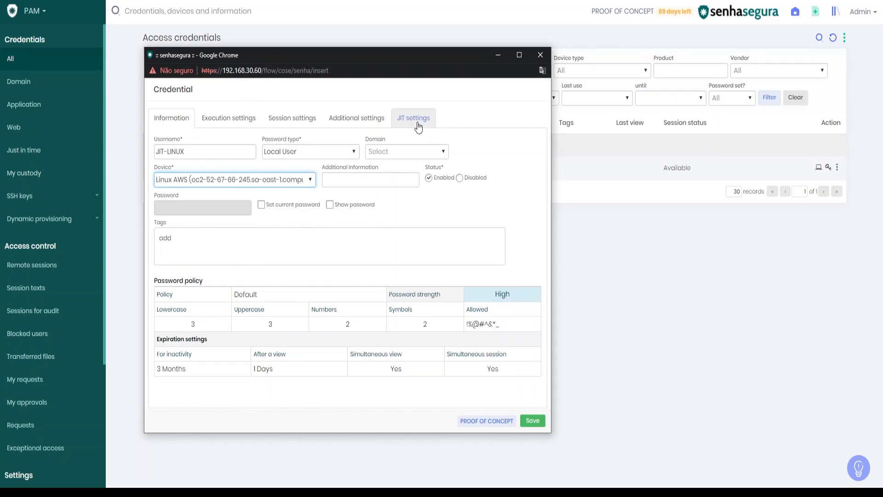
# Step: Enable the Just In Time settings for the credential with the type Credential creation and deletion
pyautogui.click(417, 125)
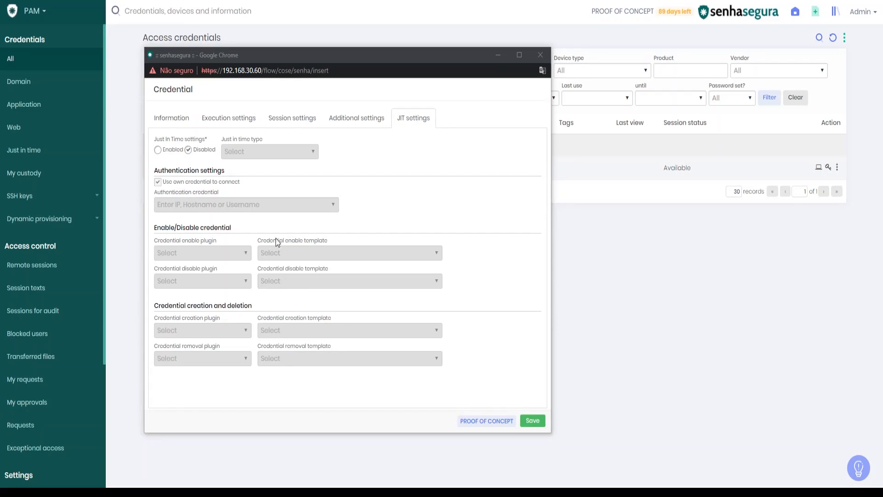
pyautogui.click(159, 151)
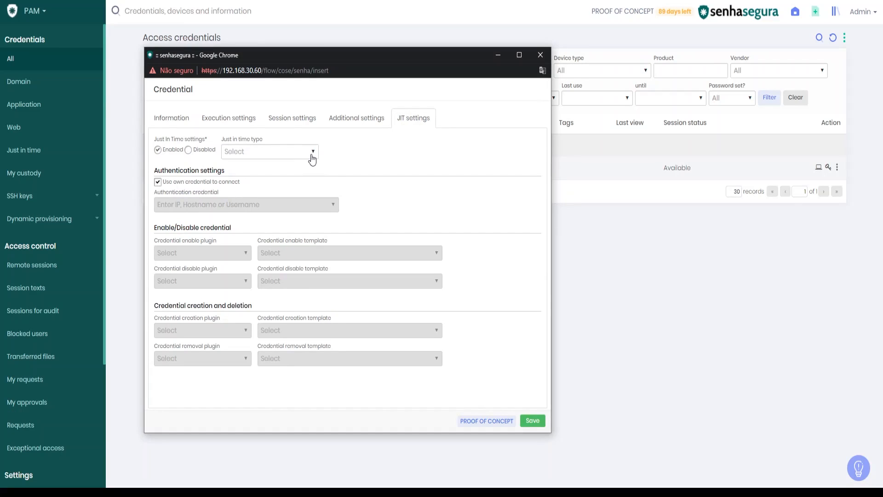
pyautogui.click(313, 156)
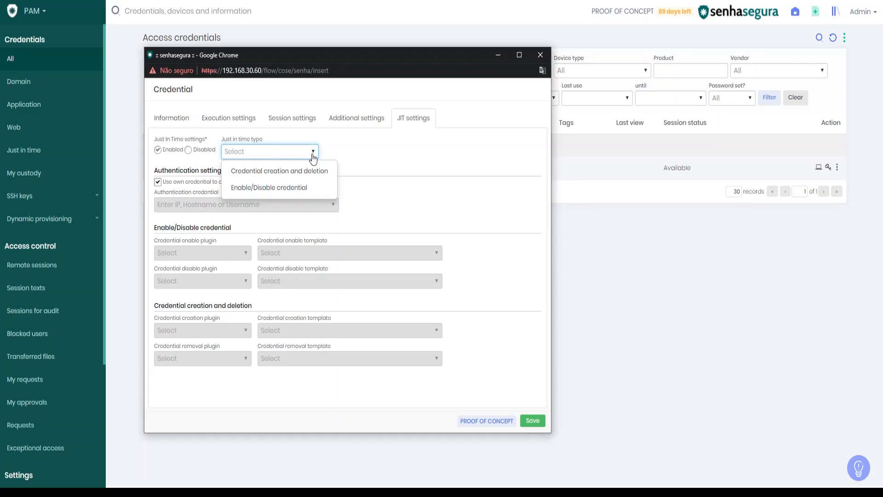
pyautogui.click(240, 178)
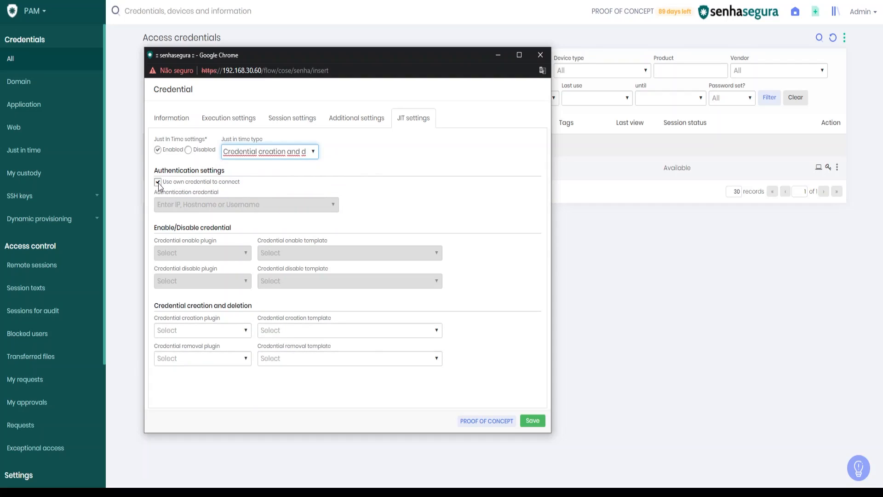
# Step: Turn off using its own credential to connect and choose the existing Linux AWS Local User as the authentication credential
pyautogui.click(157, 183)
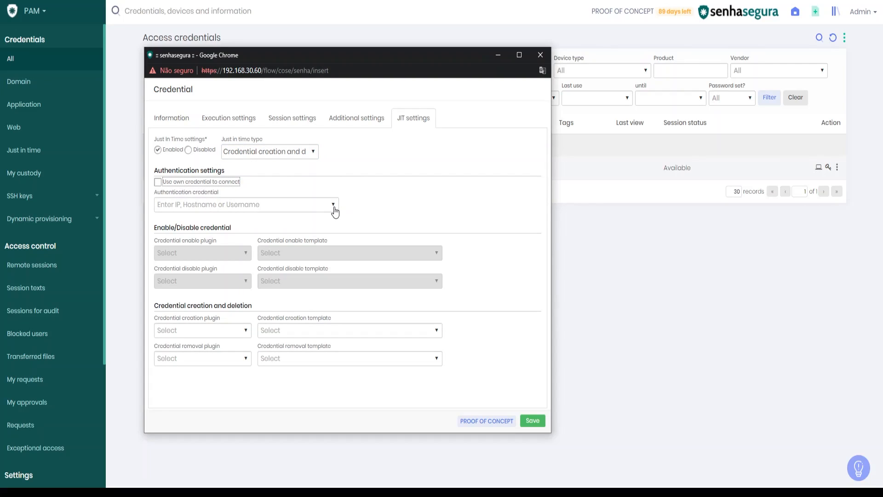
pyautogui.click(334, 210)
pyautogui.write('N')
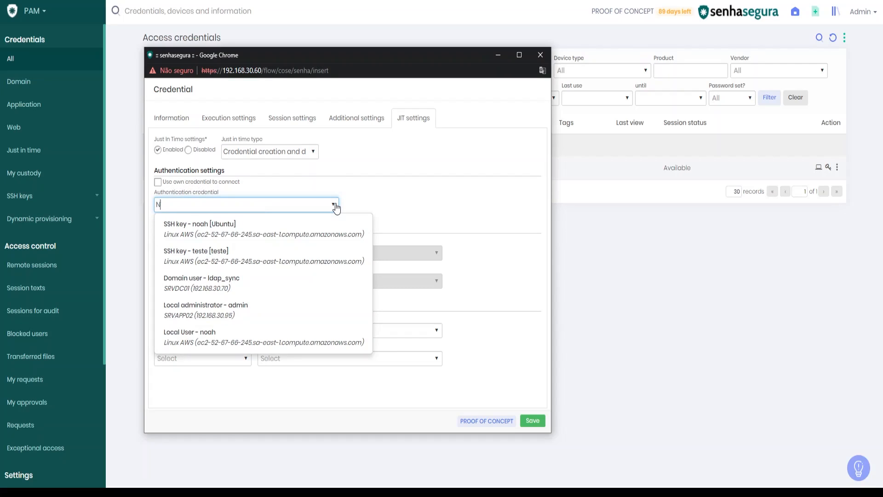
pyautogui.write('OAH')
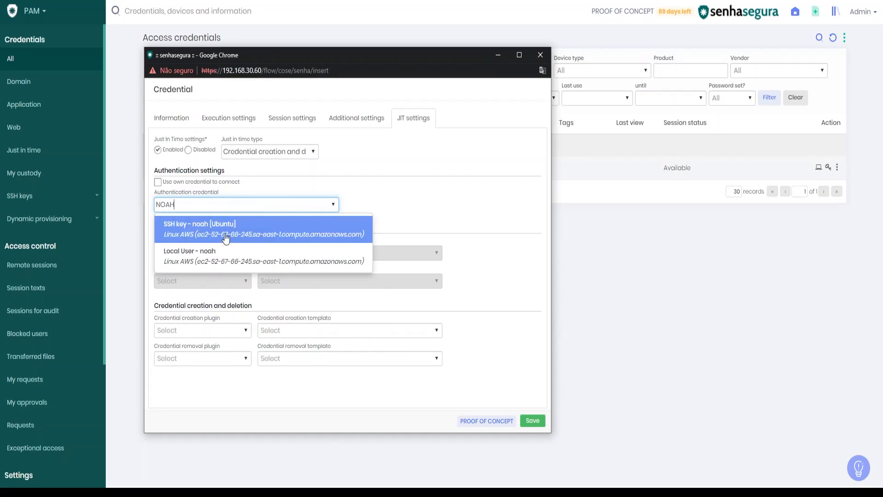
pyautogui.click(219, 265)
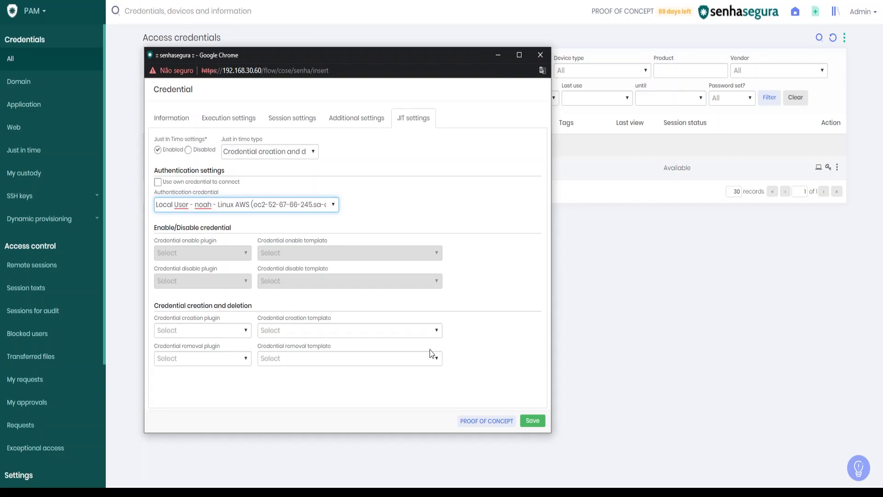
# Step: Set the credential creation plugin to SSH with the template Linux - Create User
pyautogui.click(245, 332)
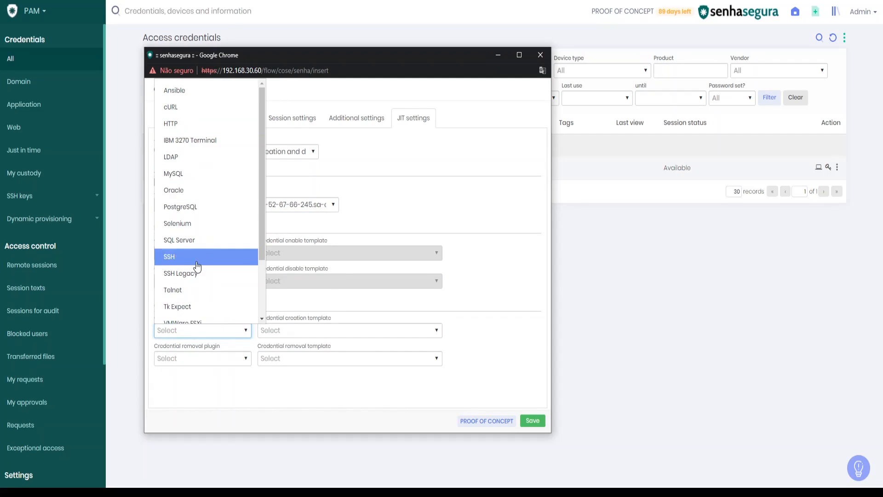
pyautogui.click(199, 264)
pyautogui.click(435, 334)
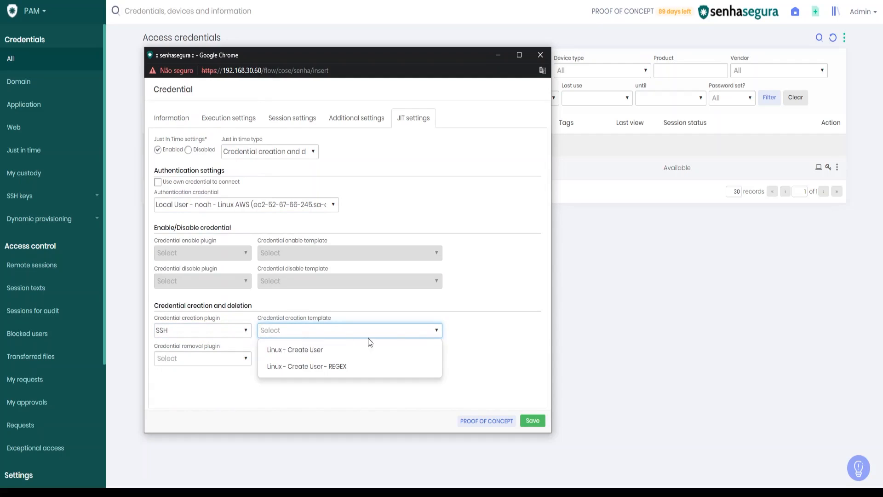
pyautogui.click(290, 354)
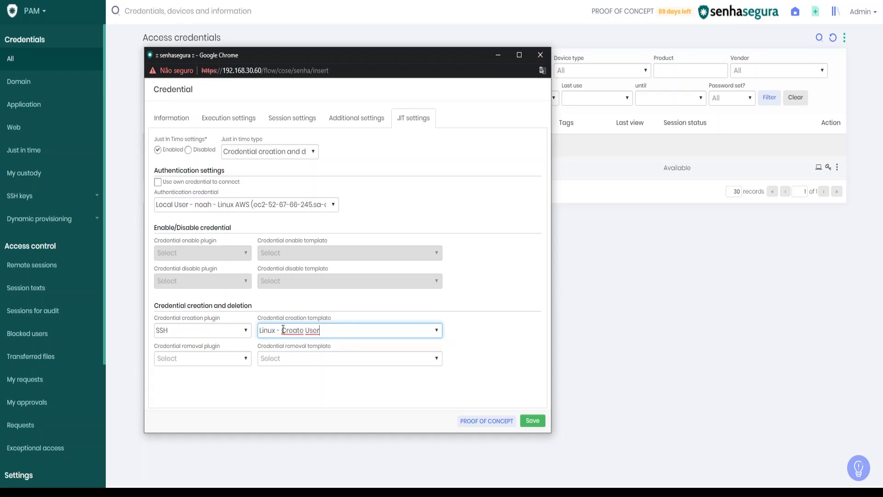
# Step: Set the credential removal plugin to SSH with the template Linux - Remove User
pyautogui.click(246, 360)
pyautogui.click(220, 261)
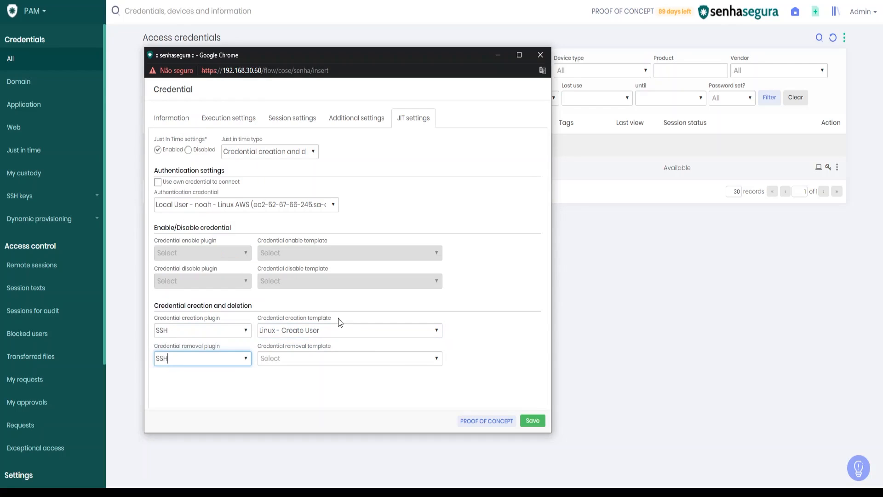
pyautogui.click(439, 363)
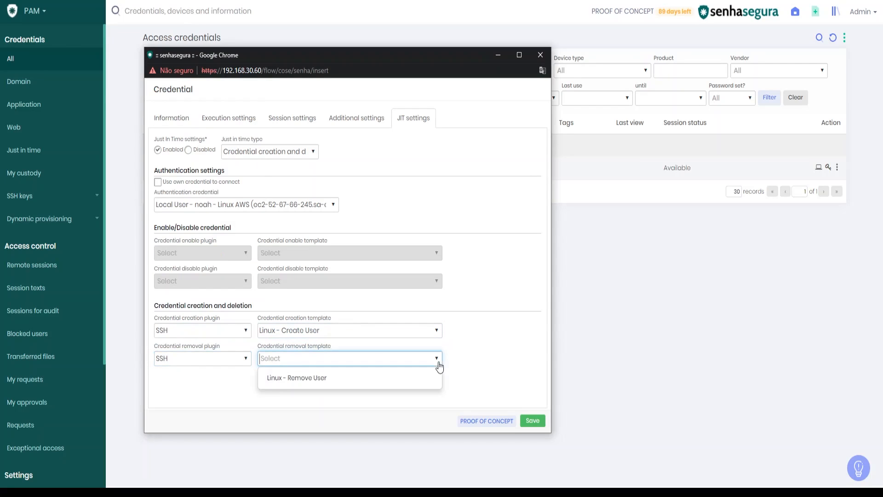
pyautogui.click(291, 382)
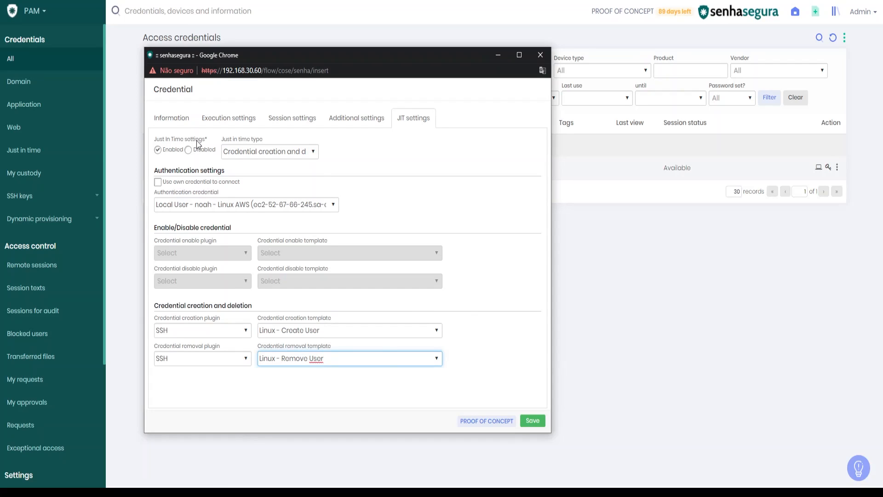
# Step: Review the credential's general information, execution and JIT settings, and save the credential
pyautogui.click(173, 122)
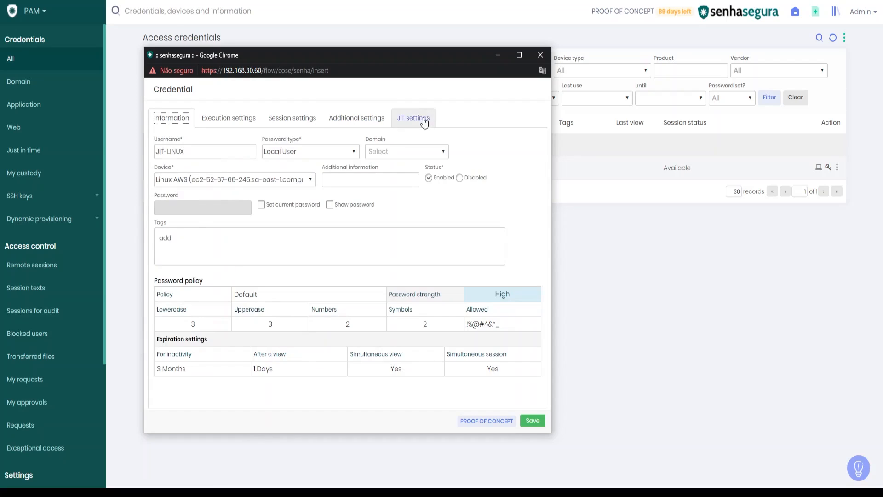
pyautogui.click(423, 119)
pyautogui.click(228, 119)
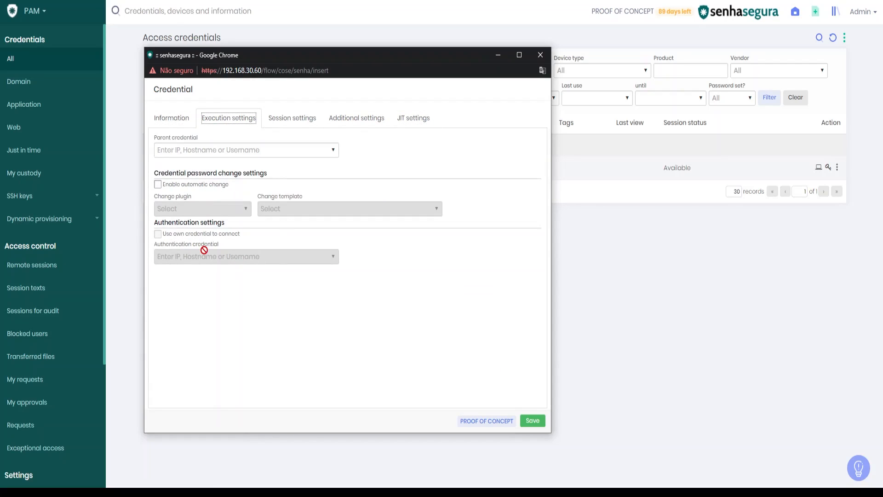
pyautogui.click(424, 120)
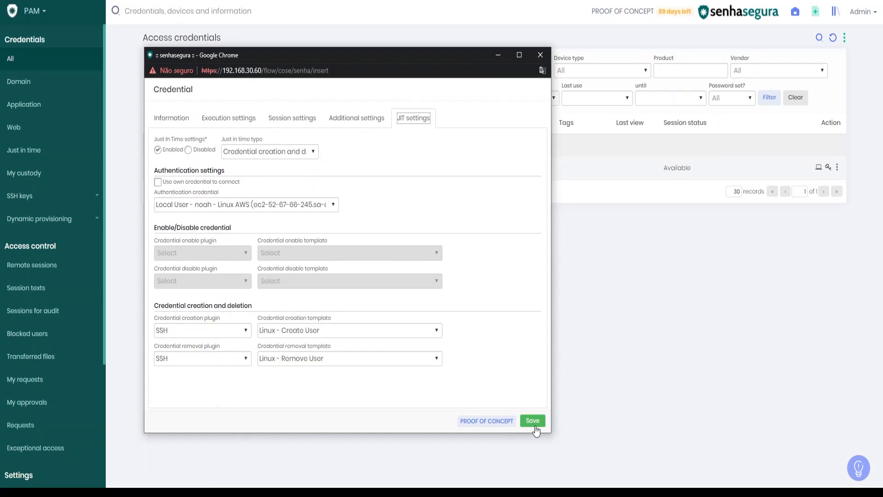
pyautogui.click(534, 426)
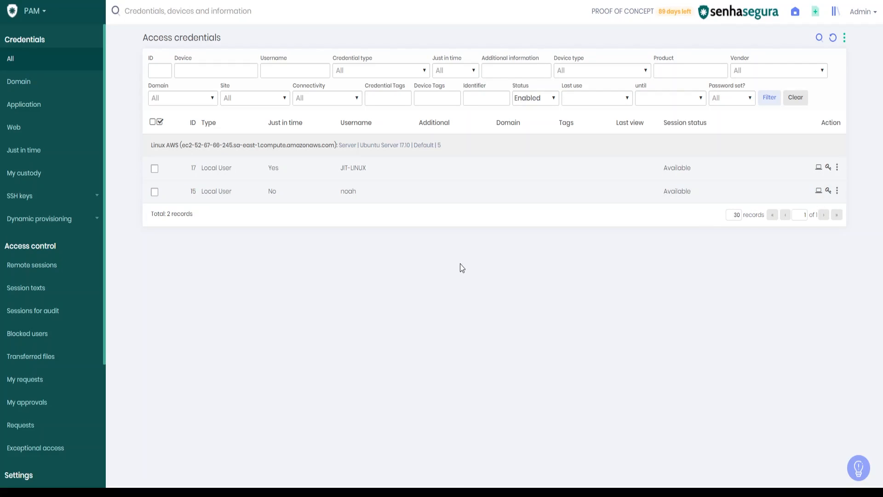
# Step: Open the Limited Acces access group from the access settings for editing
pyautogui.scroll(-5, 69, 288)
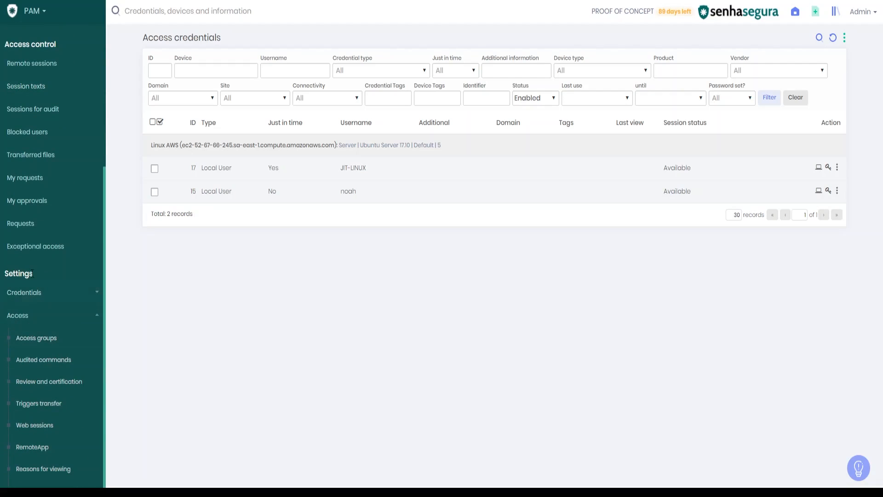
pyautogui.click(47, 341)
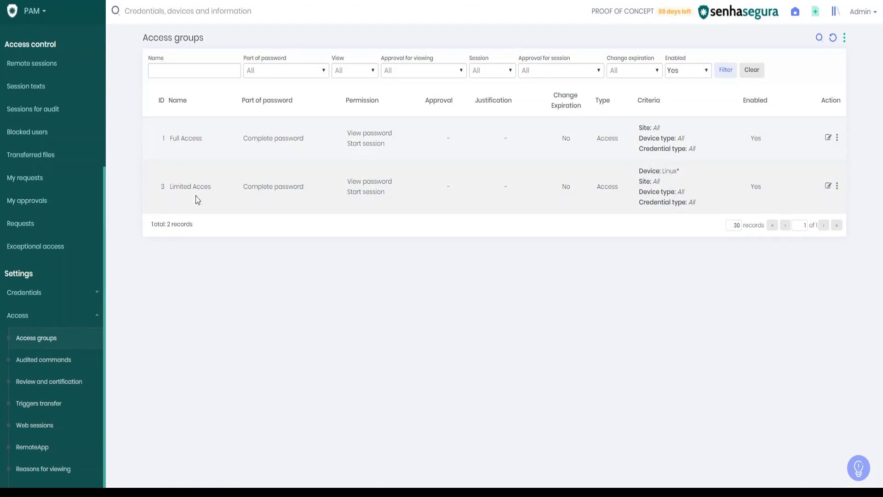
pyautogui.moveTo(216, 191); pyautogui.dragTo(156, 188)
pyautogui.click(206, 195)
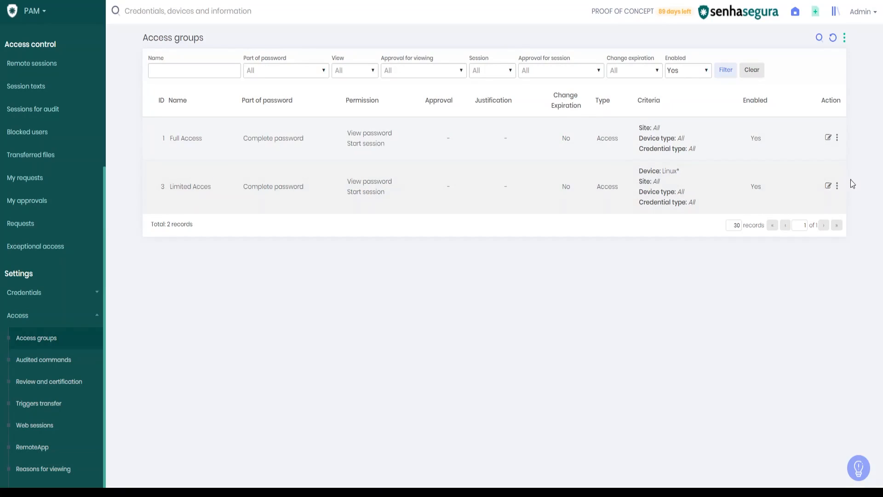
pyautogui.click(827, 187)
pyautogui.moveTo(194, 129); pyautogui.dragTo(296, 112)
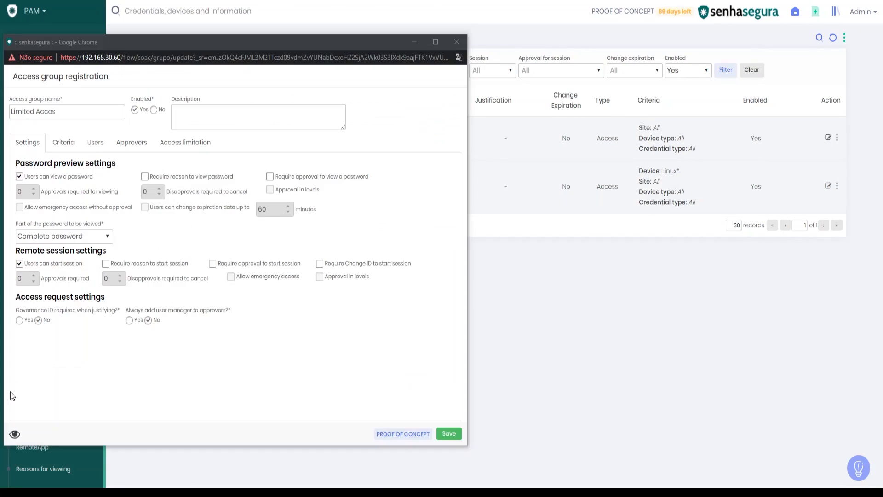
# Step: Examine the users assigned to the access group and its device criterion
pyautogui.click(94, 143)
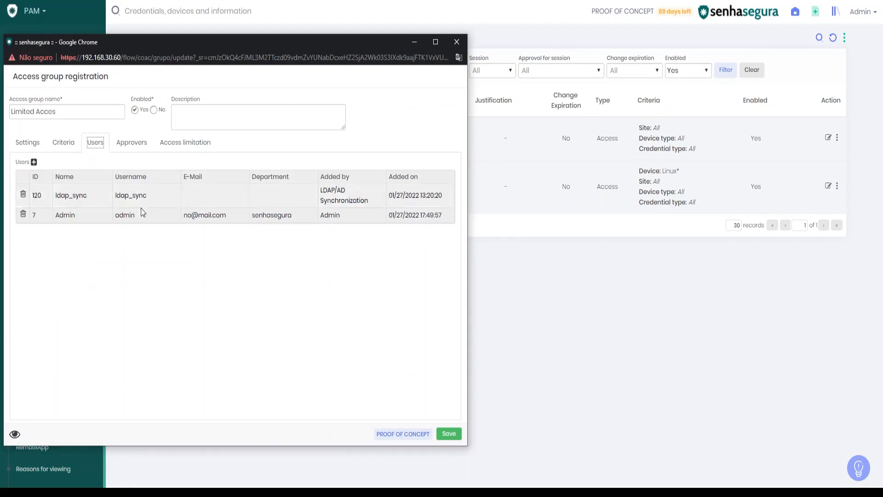
pyautogui.moveTo(75, 215); pyautogui.dragTo(65, 215)
pyautogui.click(103, 255)
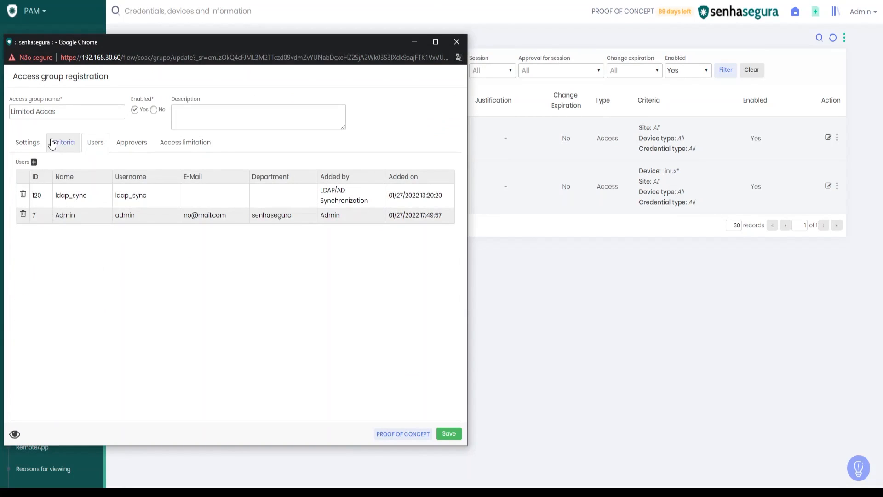
pyautogui.click(65, 145)
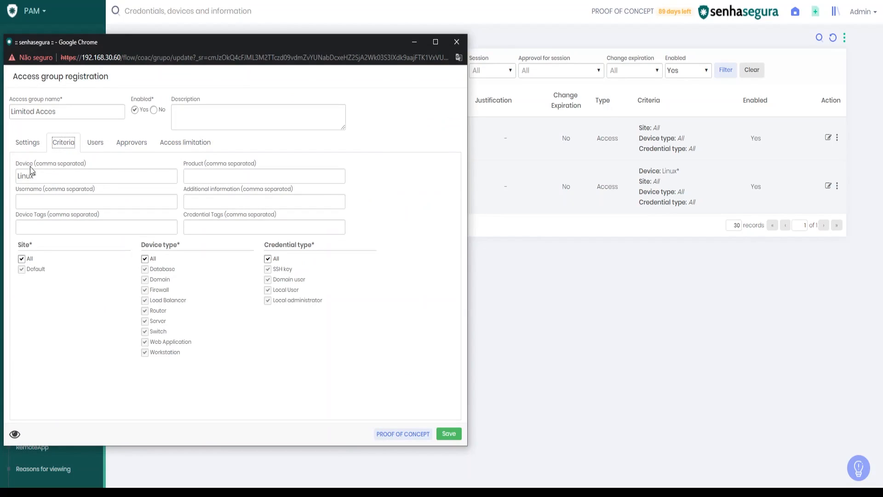
pyautogui.click(43, 176)
pyautogui.hotkey('ctrl', 'a')
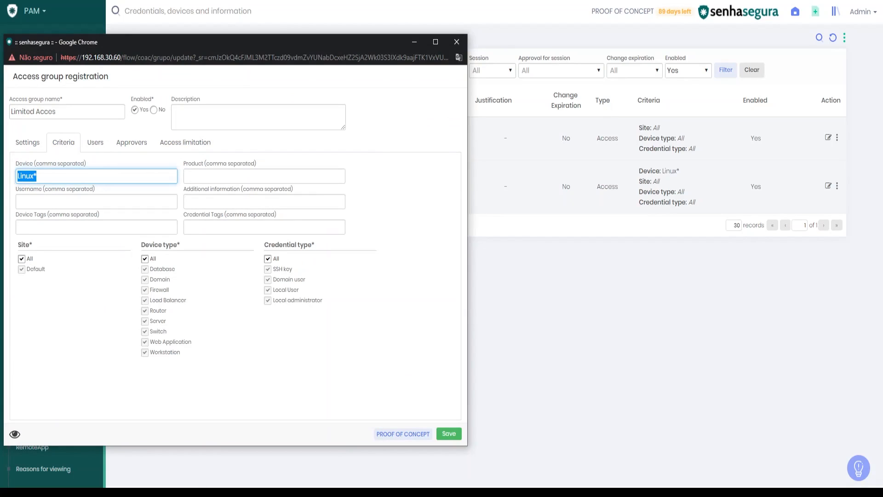
# Step: Clear the access group's device criterion, set its username criterion to JIT-*, and save the group
pyautogui.press('BackSpace')
pyautogui.click(35, 201)
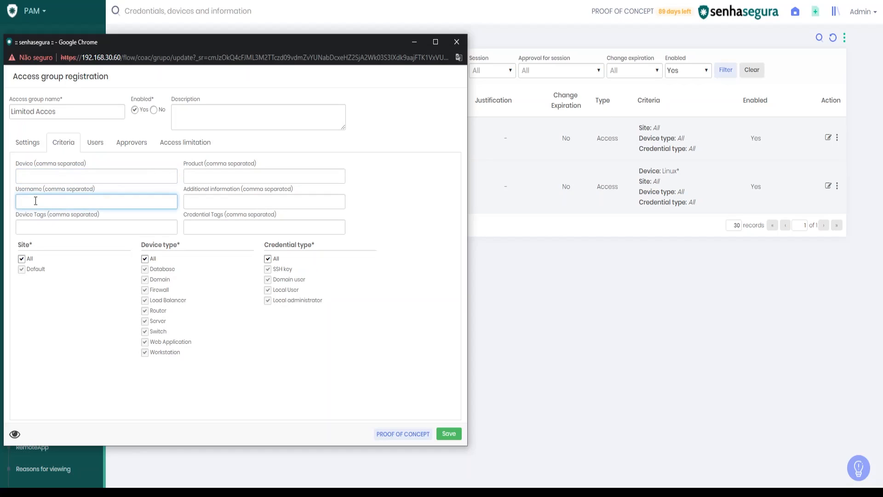
pyautogui.write('JIT-*')
pyautogui.press('BackSpace')
pyautogui.click(448, 434)
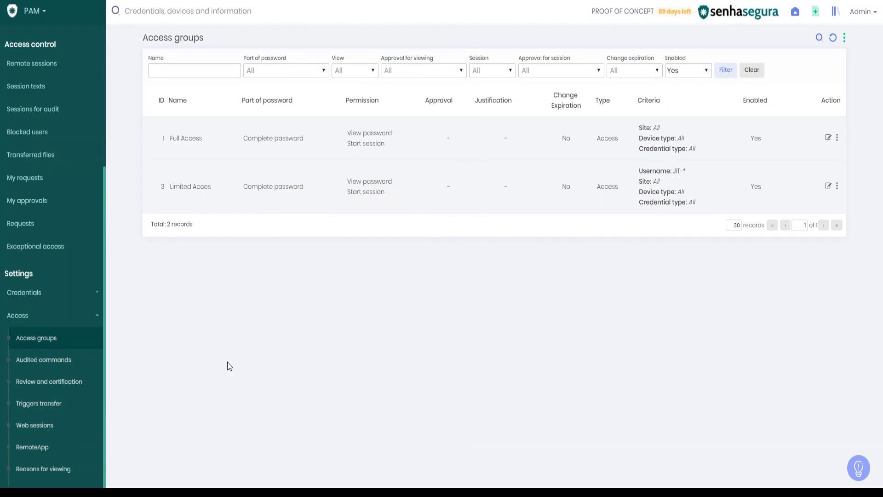
# Step: Open the full credentials list and the just-in-time credentials list, and start a remote session with JIT-LINUX
pyautogui.scroll(5, 19, 195)
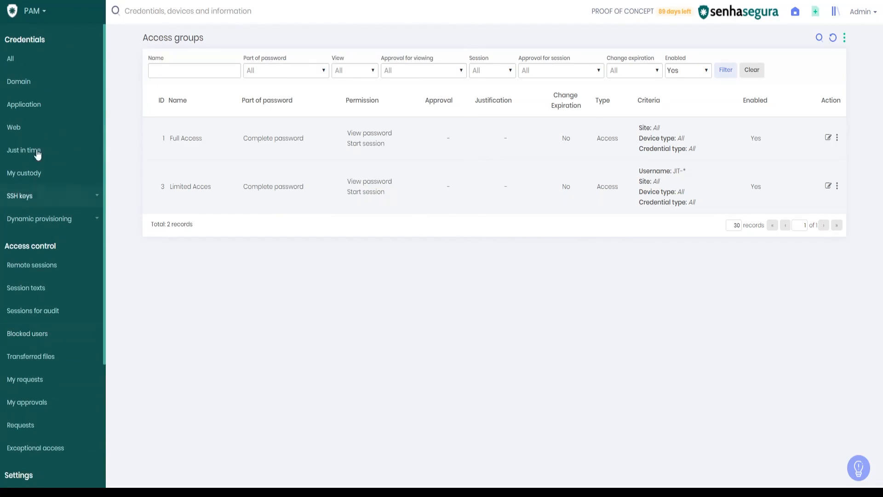
pyautogui.click(20, 64)
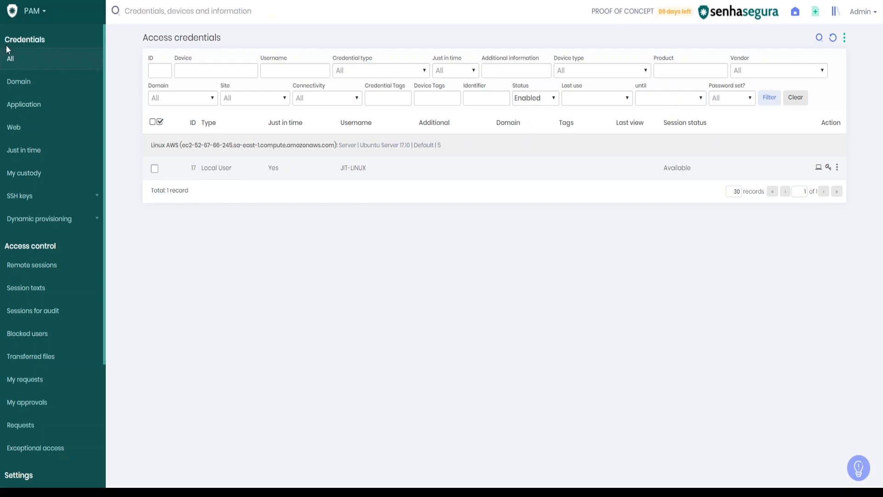
pyautogui.click(33, 161)
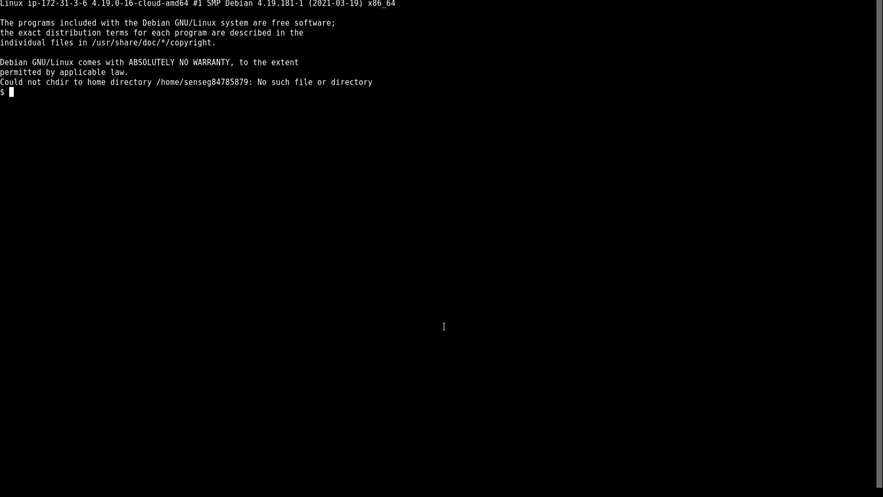
# Step: Run the hostname command in the remote session and end the session with exit
pyautogui.click(22, 99)
pyautogui.write('HOSTNAME')
pyautogui.press('BackSpace')
pyautogui.press('BackSpace')
pyautogui.press('BackSpace')
pyautogui.press('BackSpace')
pyautogui.press('BackSpace')
pyautogui.press('BackSpace')
pyautogui.press('BackSpace')
pyautogui.press('BackSpace')
pyautogui.write('hostname')
pyautogui.press('Return')
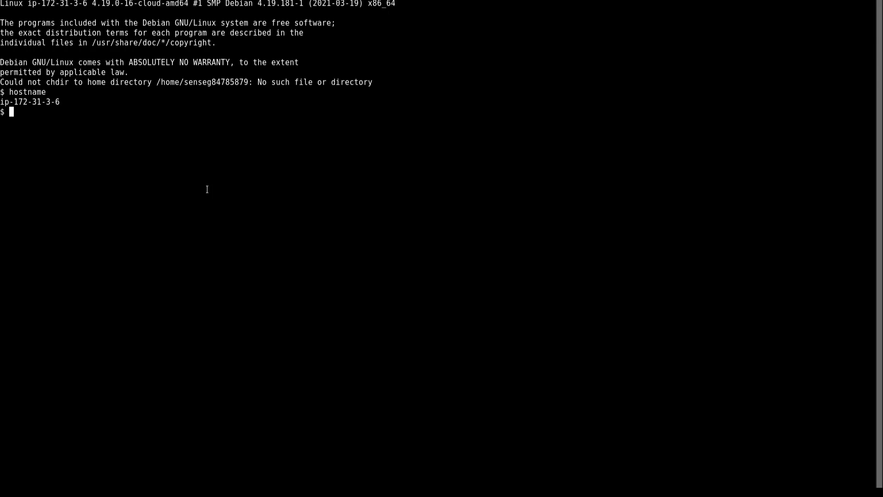
pyautogui.write('exit')
pyautogui.press('Return')
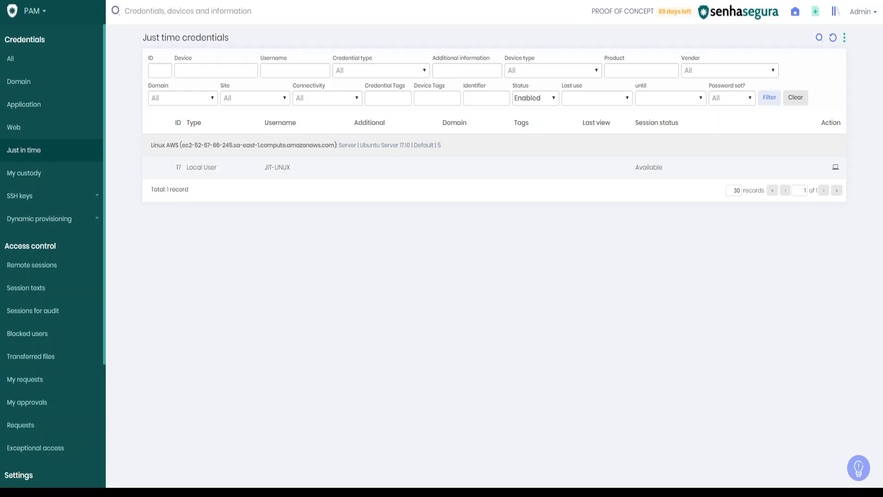
# Step: Open the list of operations in the Executions module
pyautogui.click(80, 18)
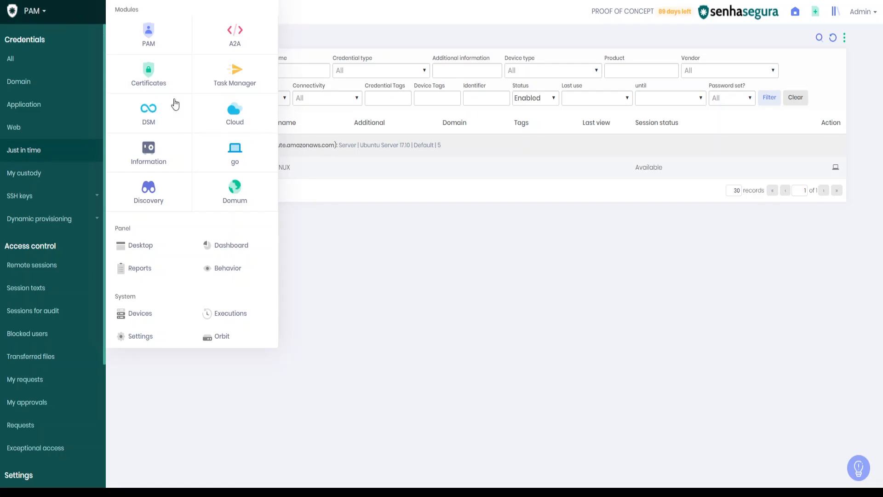
pyautogui.click(225, 316)
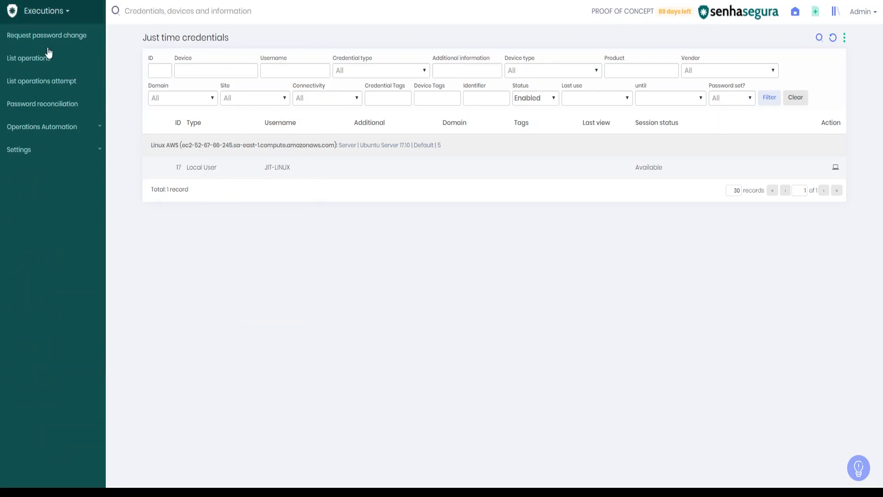
pyautogui.click(43, 60)
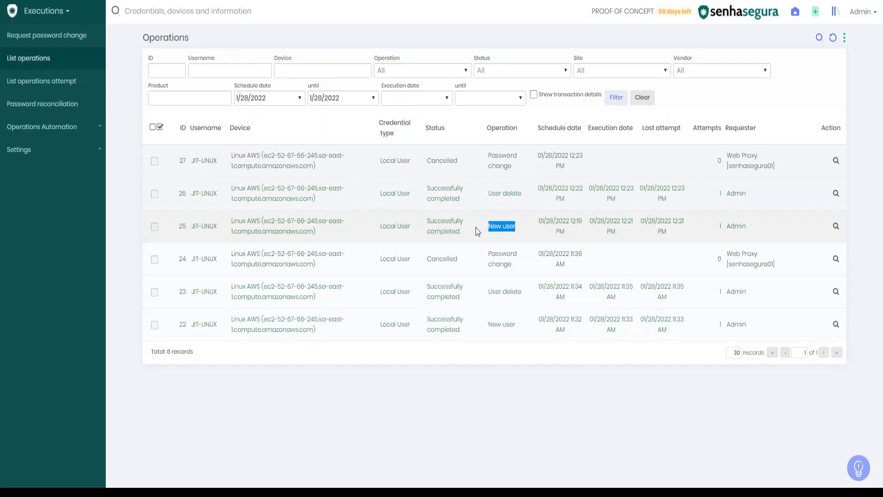
# Step: Examine the latest New user and User delete operations for JIT-LINUX, comparing their execution and last attempt times
pyautogui.moveTo(525, 193); pyautogui.dragTo(483, 198)
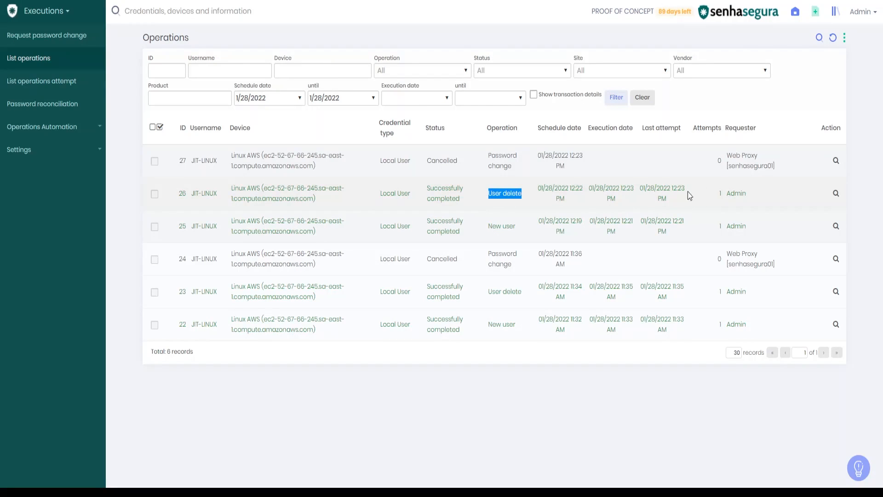
pyautogui.moveTo(673, 191); pyautogui.dragTo(693, 191)
pyautogui.click(684, 215)
pyautogui.moveTo(684, 222); pyautogui.dragTo(673, 221)
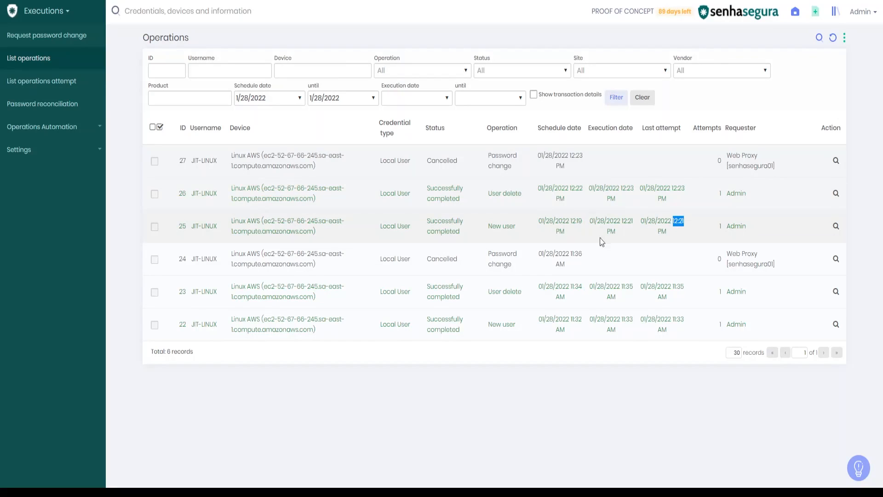
pyautogui.click(519, 229)
pyautogui.moveTo(635, 190); pyautogui.dragTo(621, 189)
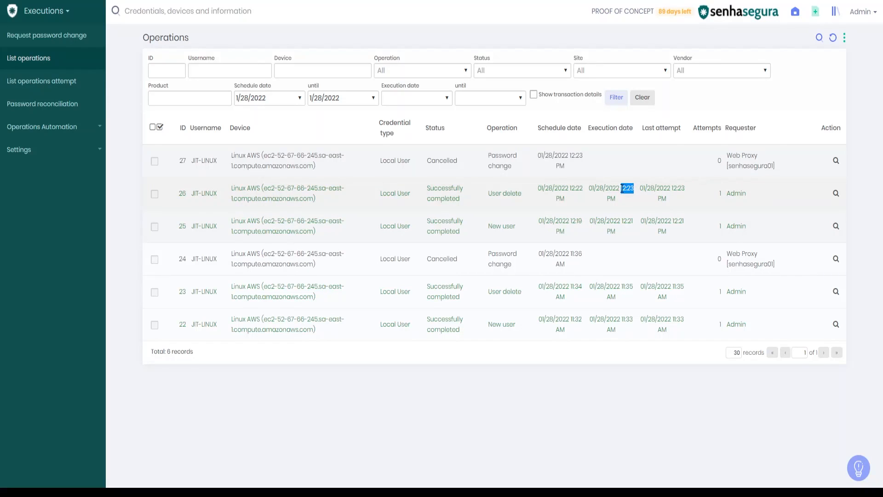
pyautogui.click(519, 194)
pyautogui.moveTo(77, 492)
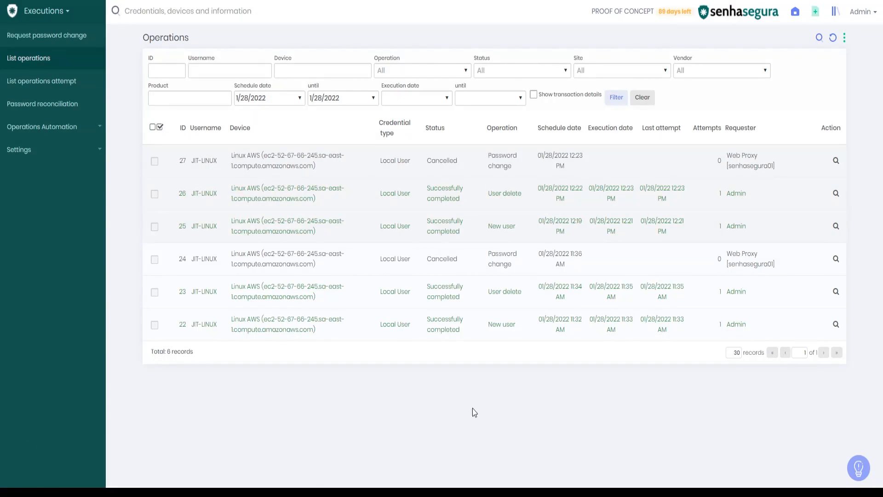